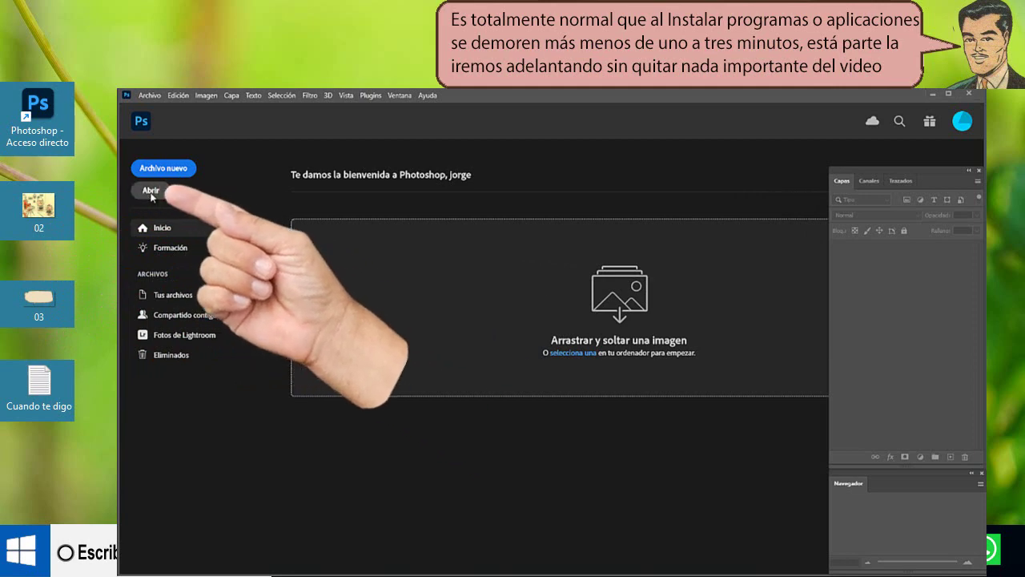
Step: Open the images 02 and 03 together, leaving their missing colour profiles unmodified
{"action": "left_click", "coordinate": [150, 193]}
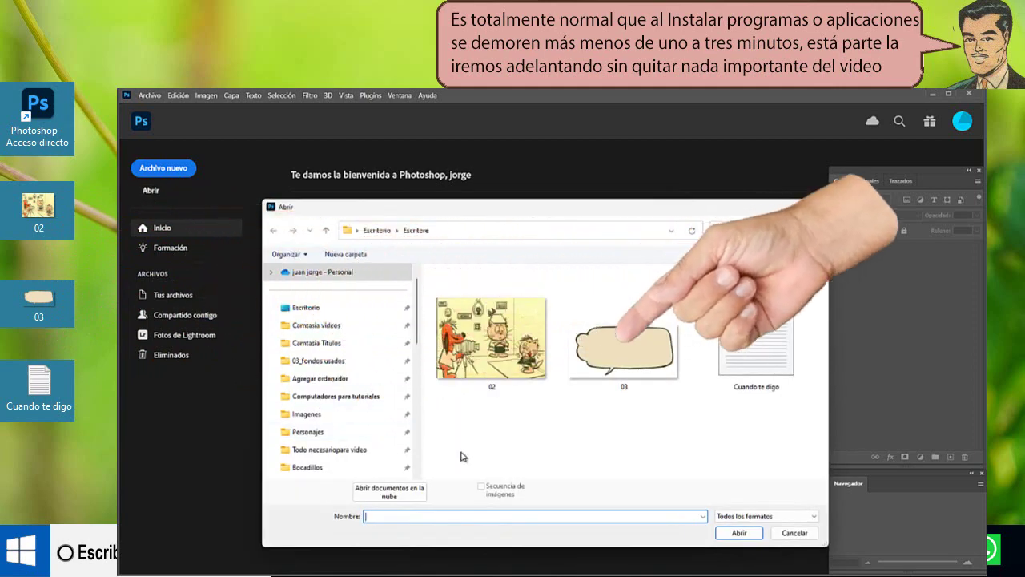
{"action": "left_click_drag", "start_coordinate": [676, 408], "coordinate": [494, 338]}
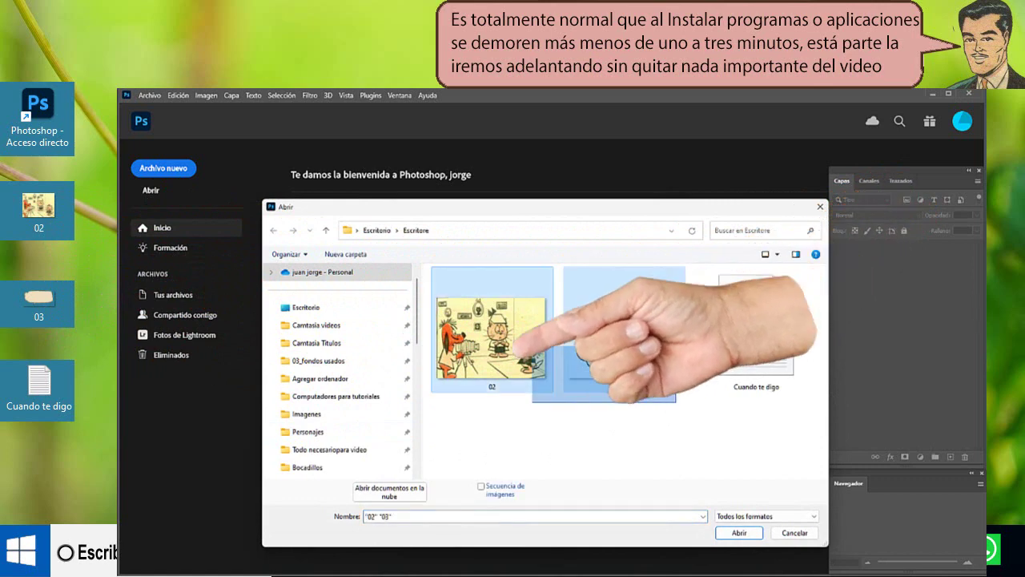
{"action": "left_click", "coordinate": [738, 532]}
{"action": "left_click", "coordinate": [522, 259]}
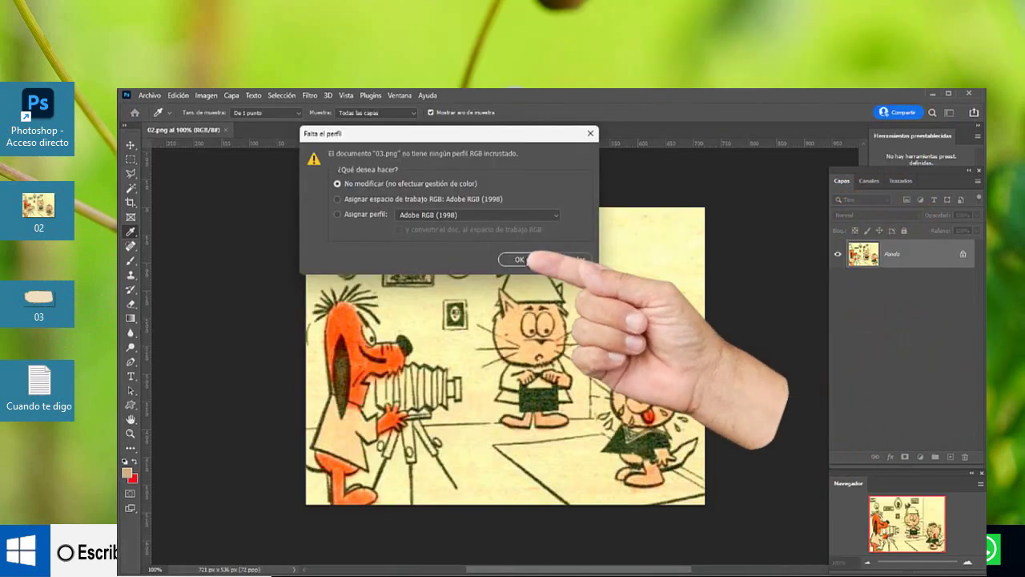
{"action": "left_click", "coordinate": [523, 260]}
{"action": "left_click", "coordinate": [182, 130]}
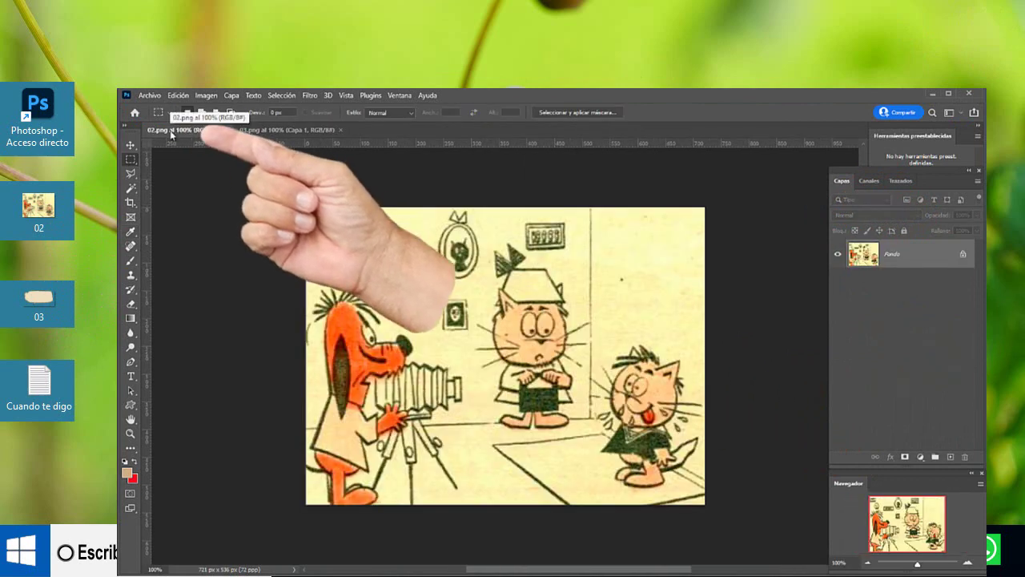
Step: Copy the speech bubble from 03.png into 02.png and move it above the dog photographer's head
{"action": "left_click", "coordinate": [286, 130]}
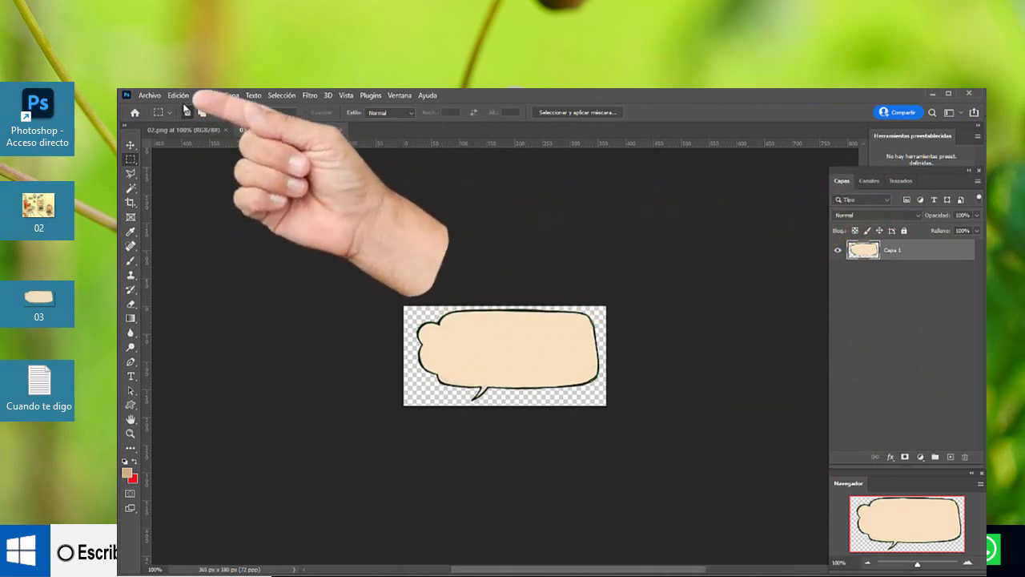
{"action": "left_click", "coordinate": [177, 95]}
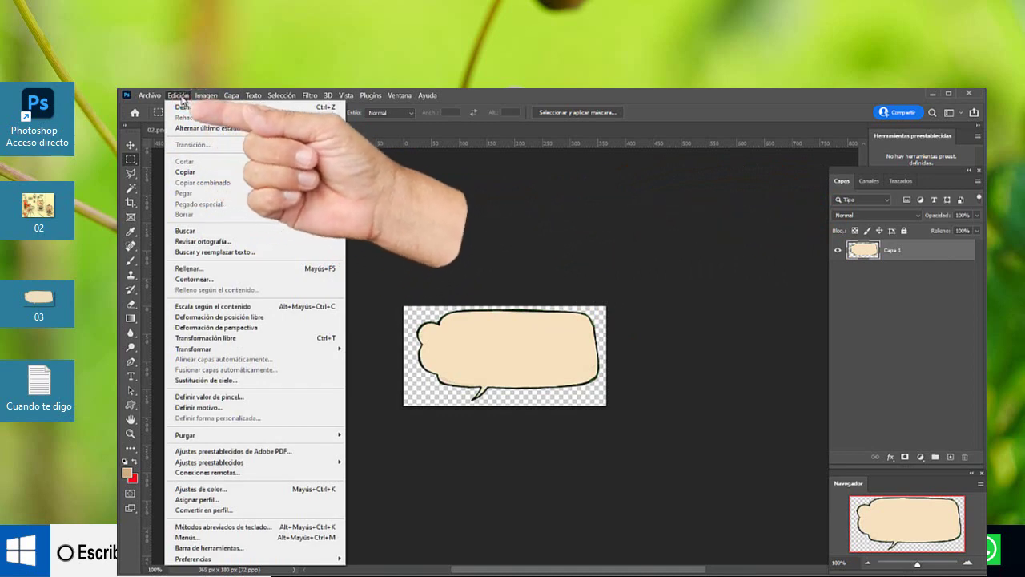
{"action": "left_click", "coordinate": [184, 172]}
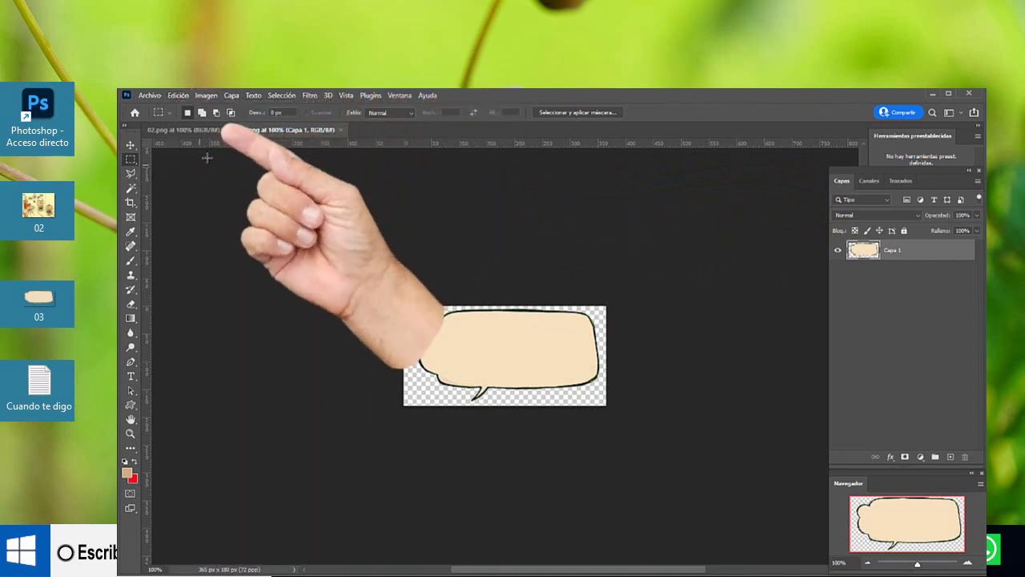
{"action": "left_click", "coordinate": [200, 133]}
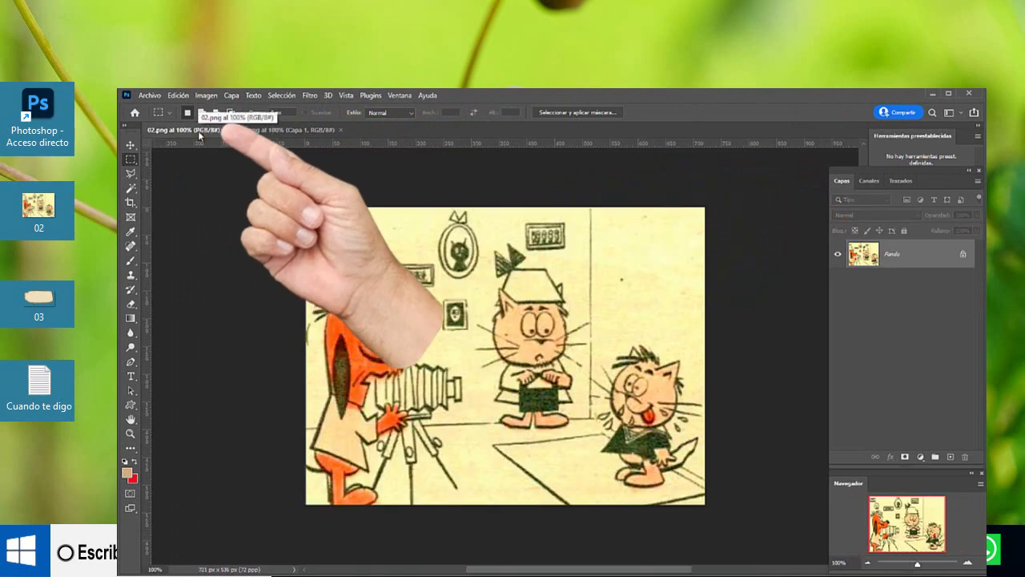
{"action": "left_click", "coordinate": [177, 95]}
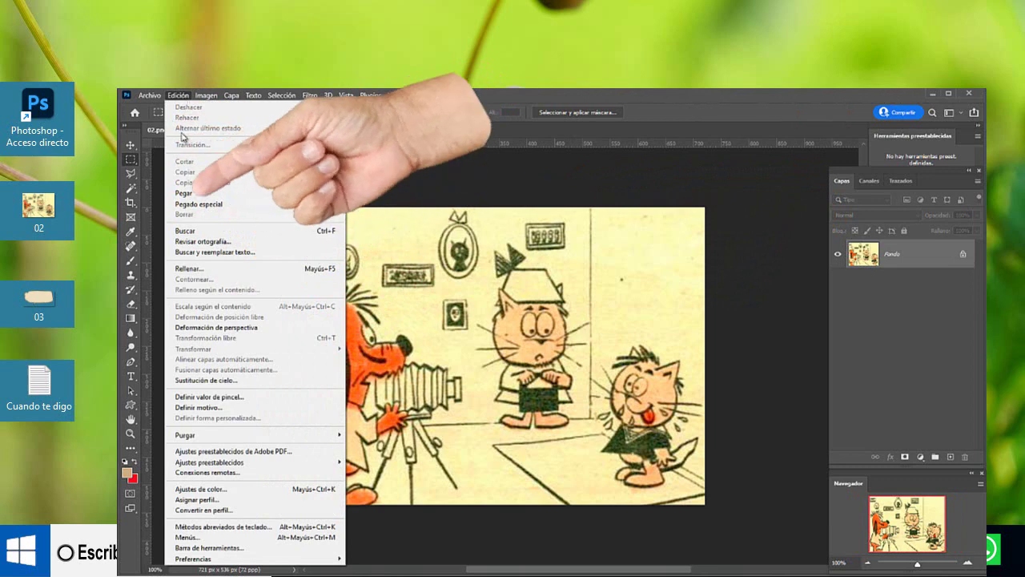
{"action": "left_click", "coordinate": [183, 193]}
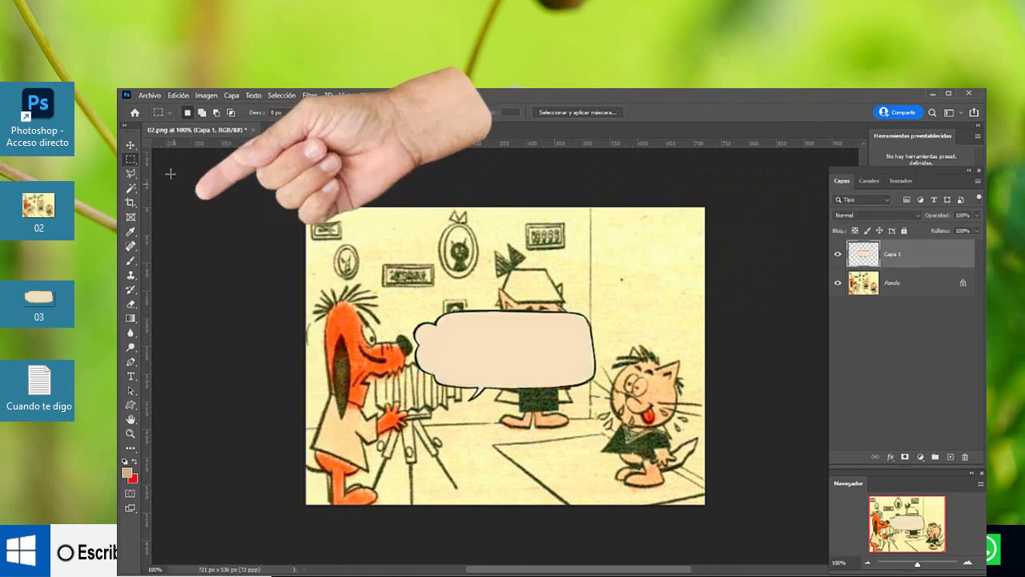
{"action": "left_click", "coordinate": [129, 148]}
{"action": "left_click_drag", "start_coordinate": [463, 322], "coordinate": [371, 240]}
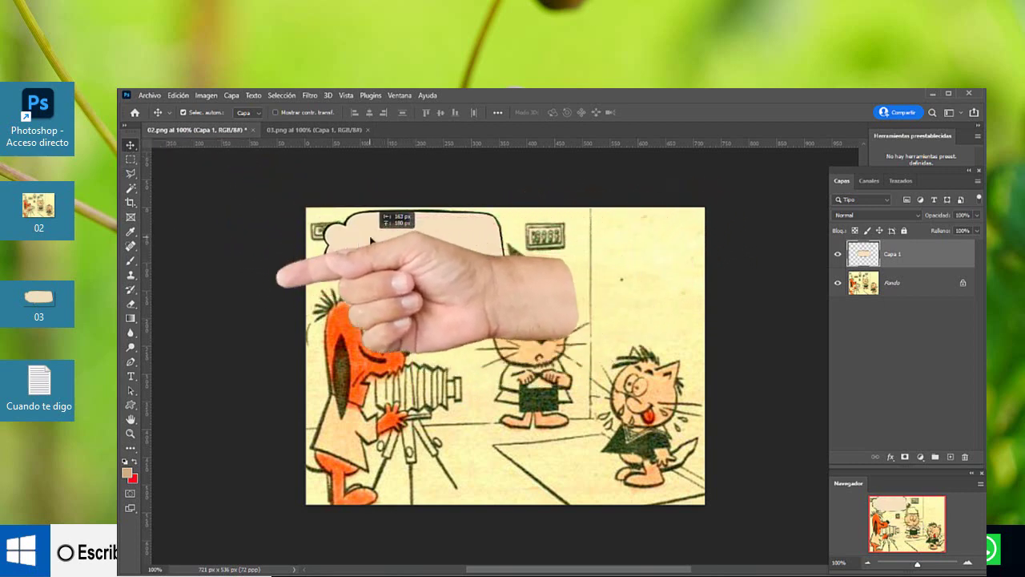
Step: Open the text file "Cuando te digo" from the desktop and copy its whole sentence
{"action": "double_click", "coordinate": [38, 382]}
{"action": "left_click_drag", "start_coordinate": [473, 196], "coordinate": [685, 192]}
{"action": "left_click", "coordinate": [710, 251]}
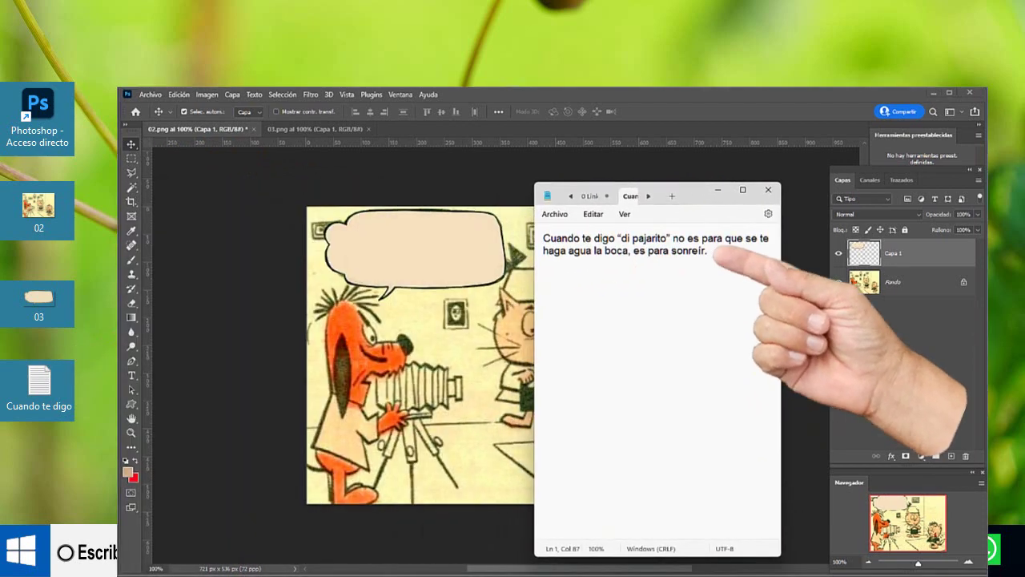
{"action": "left_click_drag", "start_coordinate": [714, 252], "coordinate": [544, 233]}
{"action": "key", "text": "ctrl+c"}
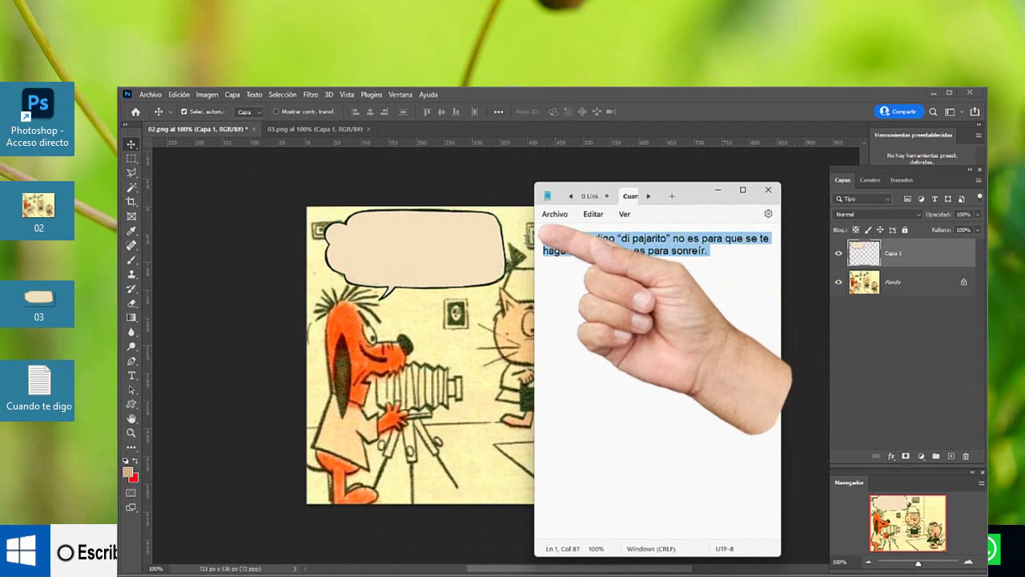
{"action": "right_click", "coordinate": [611, 246]}
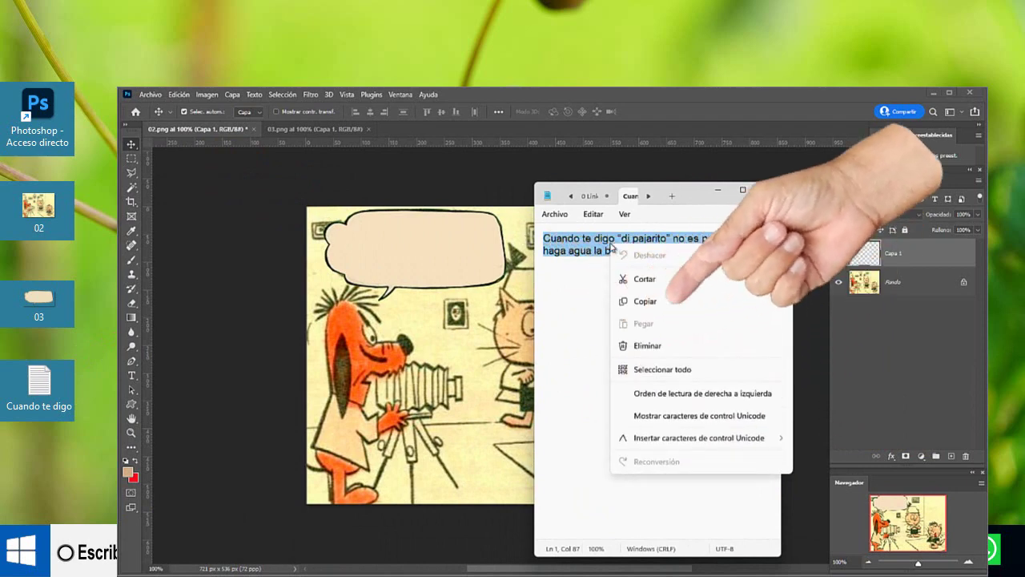
{"action": "left_click", "coordinate": [639, 303]}
Step: Add the copied sentence as horizontal text inside the speech bubble, broken into three lines
{"action": "left_click", "coordinate": [132, 378]}
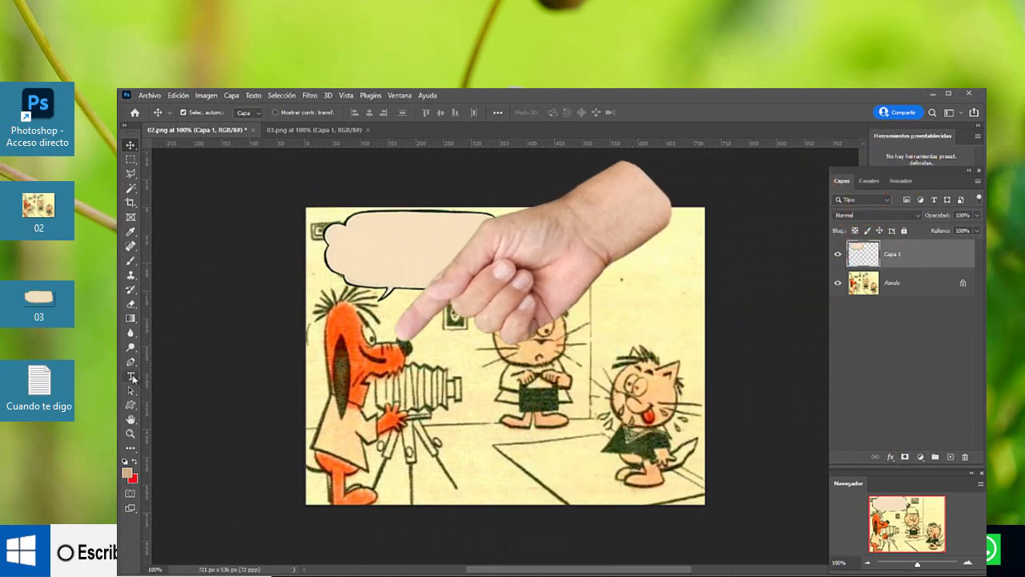
{"action": "right_click", "coordinate": [132, 378]}
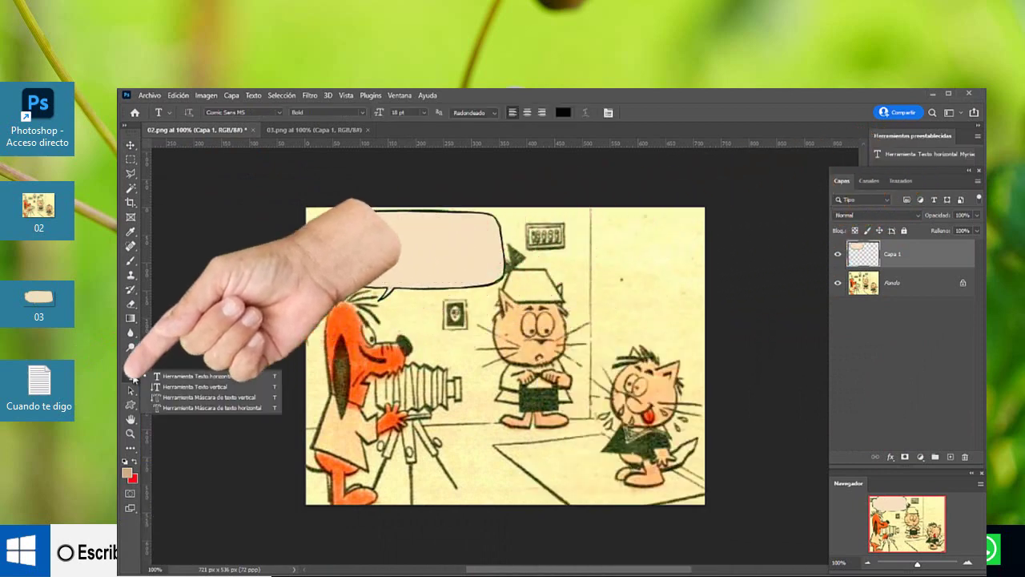
{"action": "left_click", "coordinate": [173, 378]}
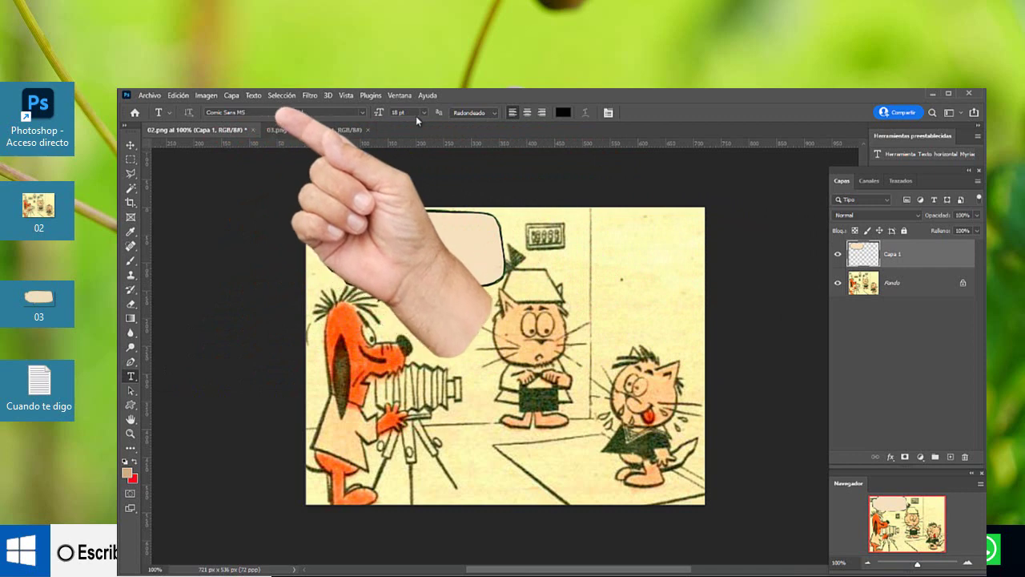
{"action": "left_click", "coordinate": [564, 112]}
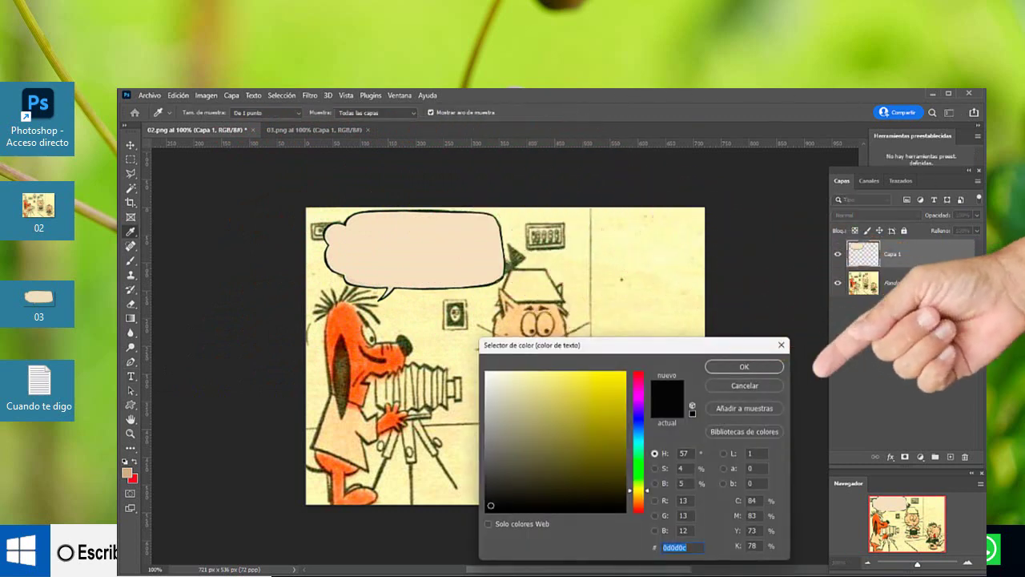
{"action": "left_click", "coordinate": [781, 345]}
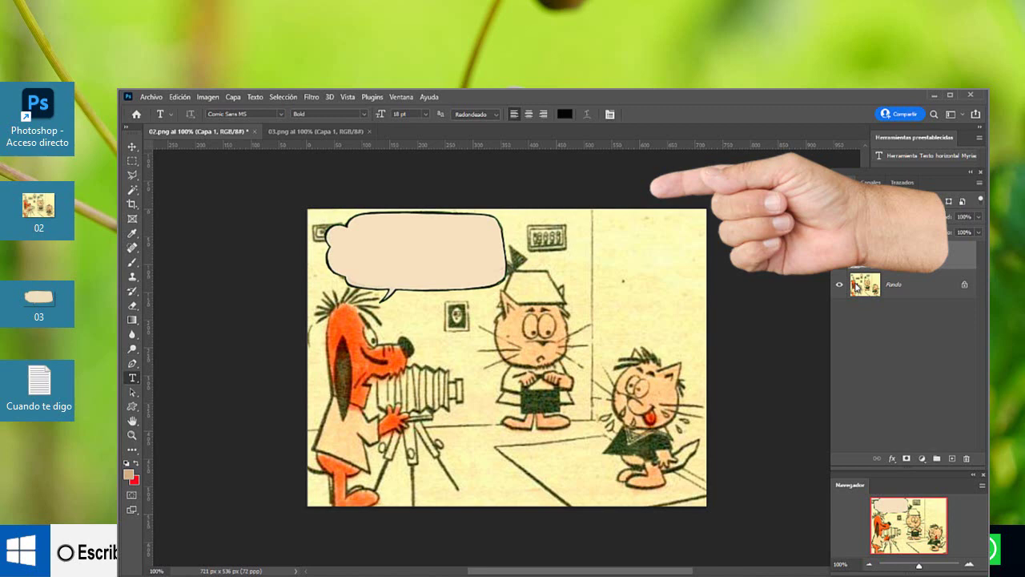
{"action": "left_click", "coordinate": [352, 233]}
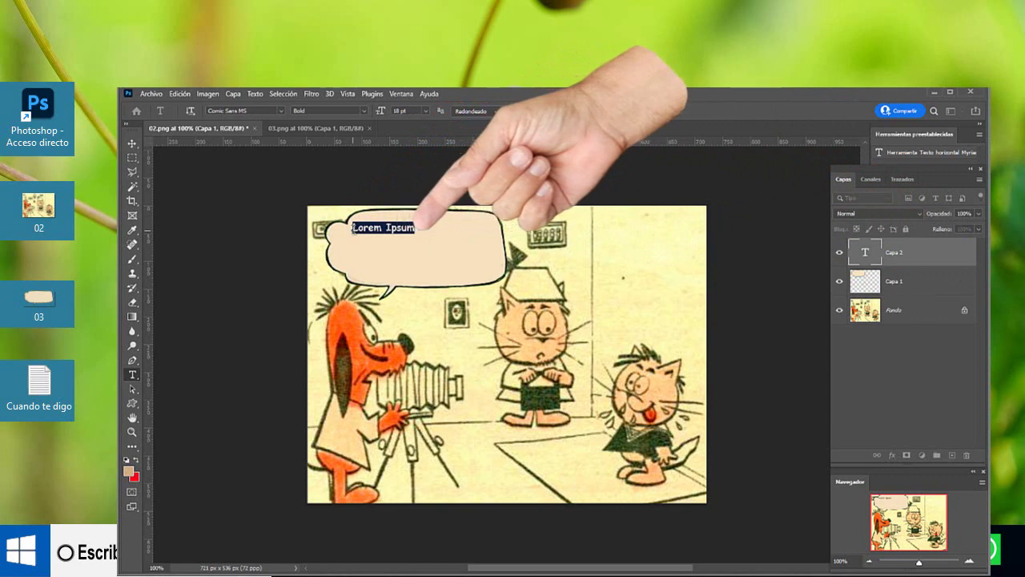
{"action": "key", "text": "ctrl+v"}
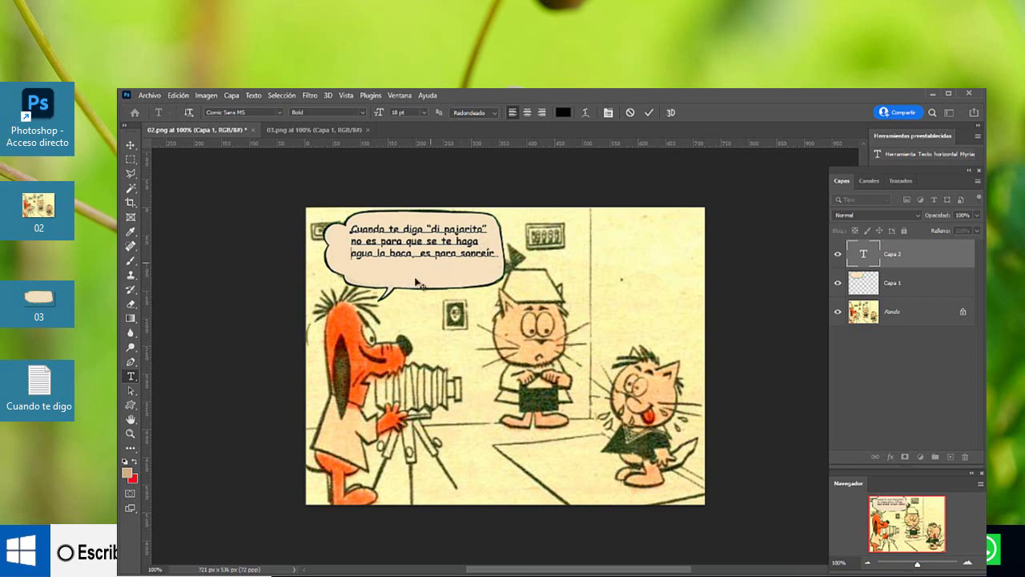
Step: Warp the speech bubble on layer Capa 1 so its outline fits closely around the text
{"action": "left_click", "coordinate": [899, 285]}
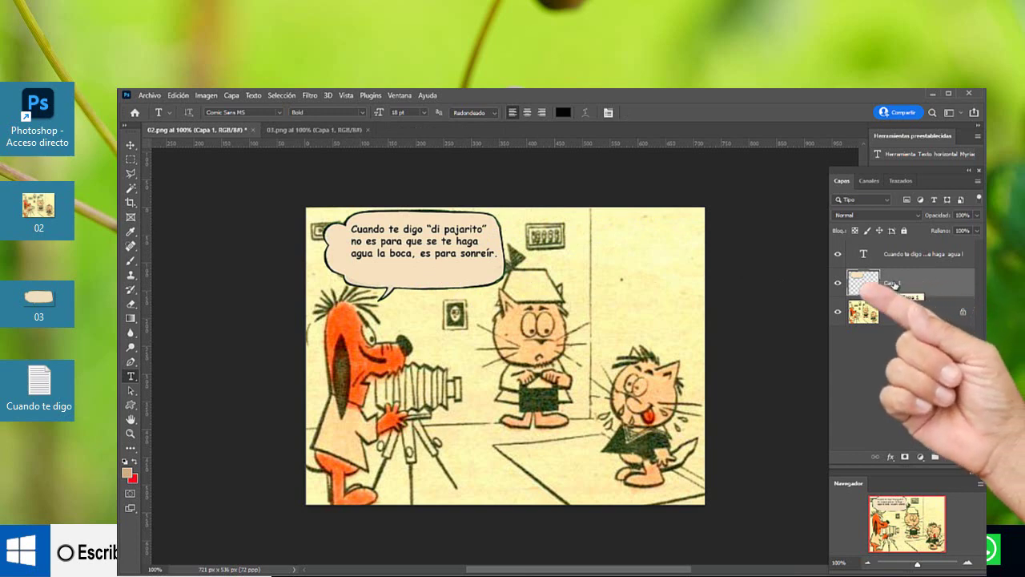
{"action": "left_click", "coordinate": [178, 95]}
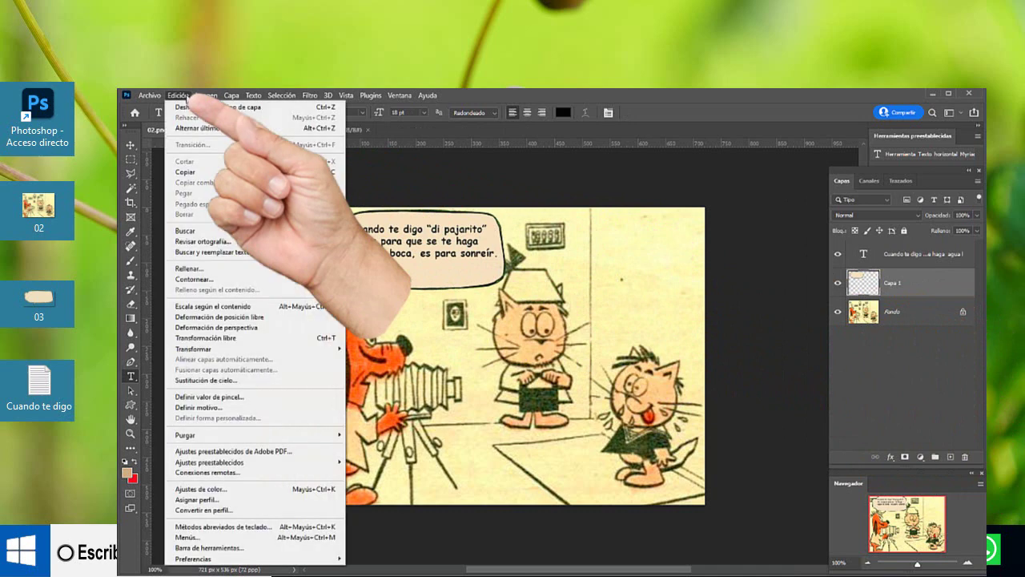
{"action": "mouse_move", "coordinate": [180, 350]}
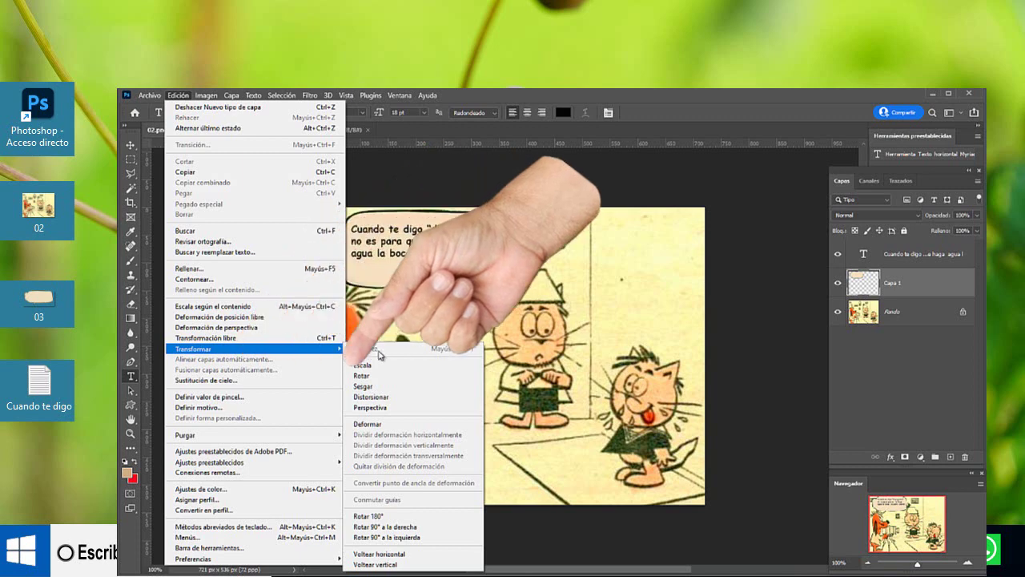
{"action": "left_click", "coordinate": [380, 398]}
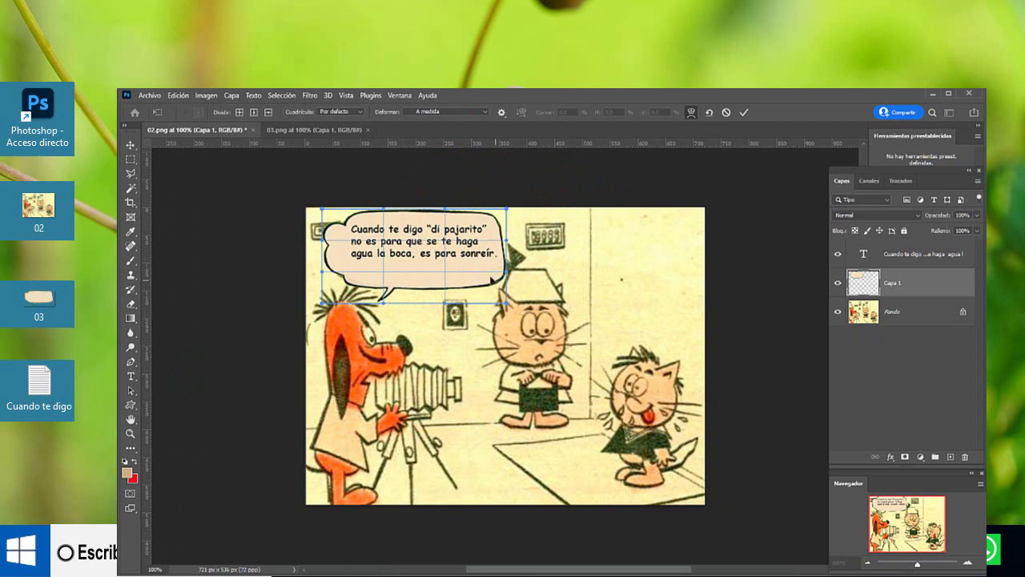
{"action": "left_click_drag", "start_coordinate": [506, 303], "coordinate": [503, 301]}
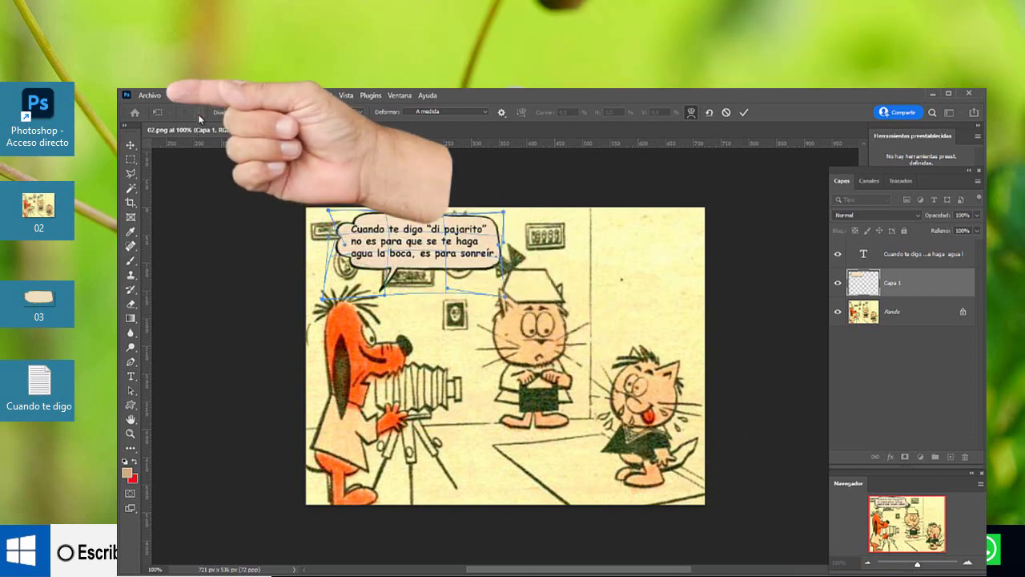
Step: Apply the bubble's transformation and save a PNG copy named "Mi primera imagen editada" with the large file size option
{"action": "left_click", "coordinate": [149, 96]}
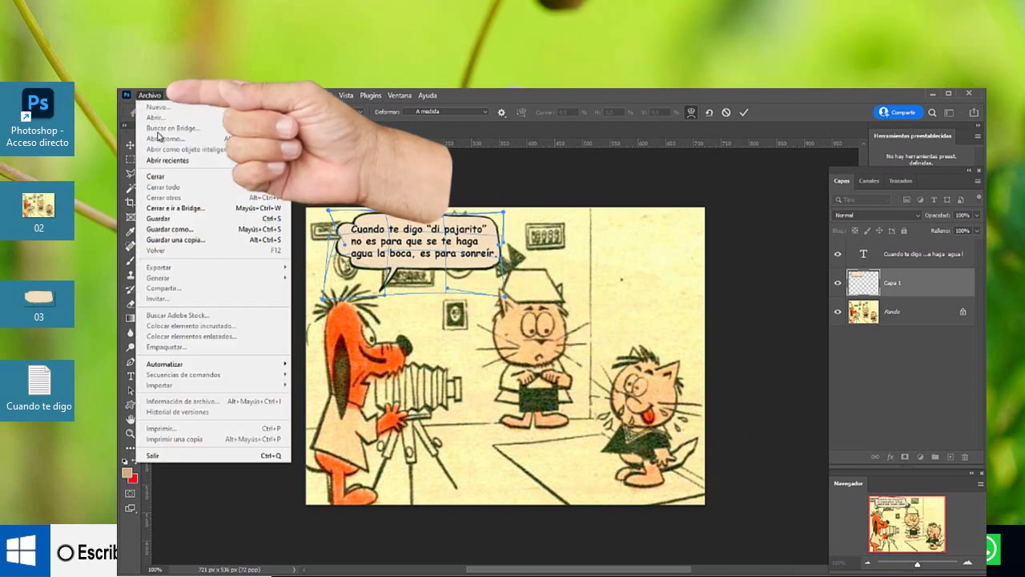
{"action": "left_click", "coordinate": [162, 230]}
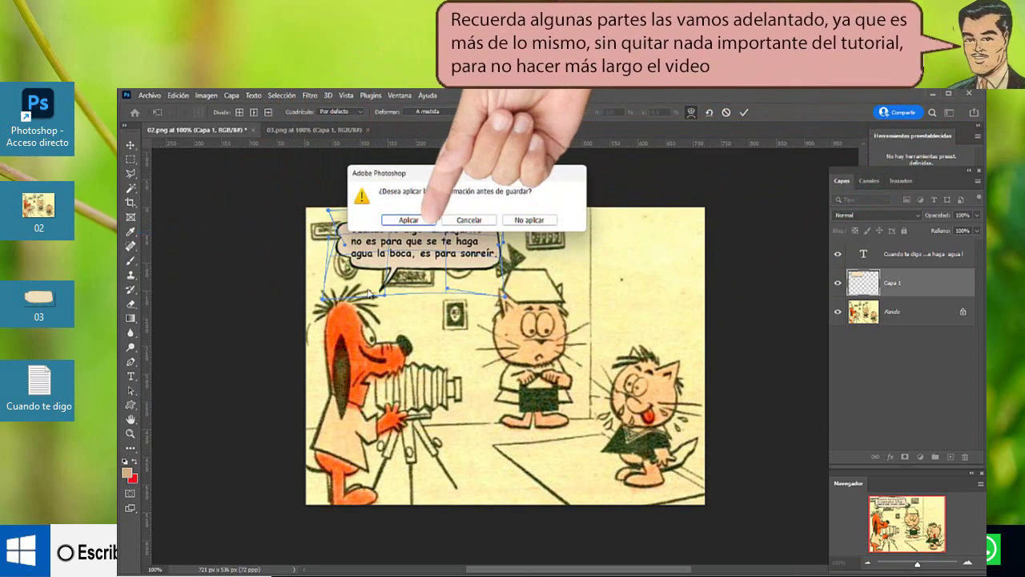
{"action": "left_click", "coordinate": [429, 222]}
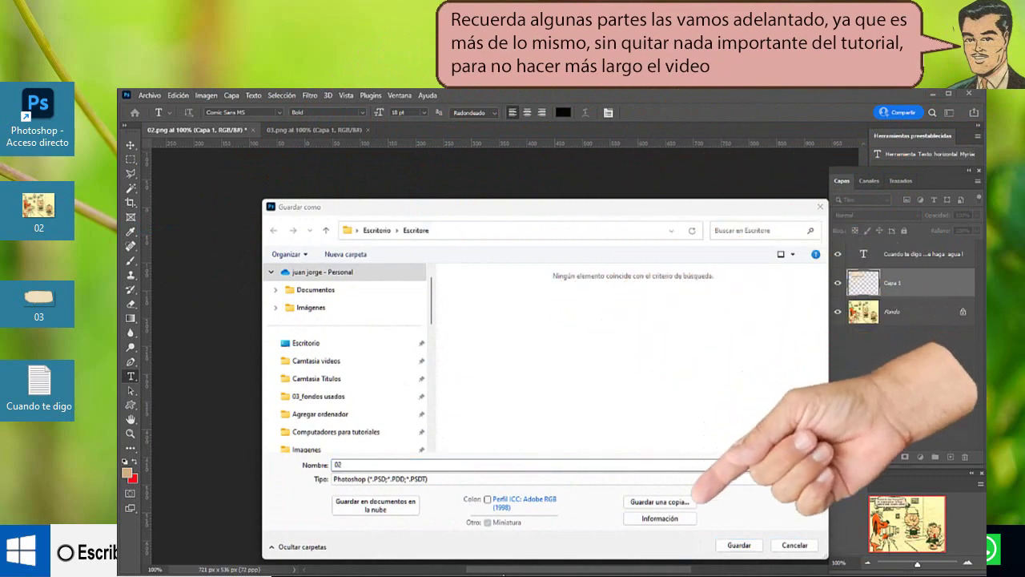
{"action": "left_click", "coordinate": [655, 502]}
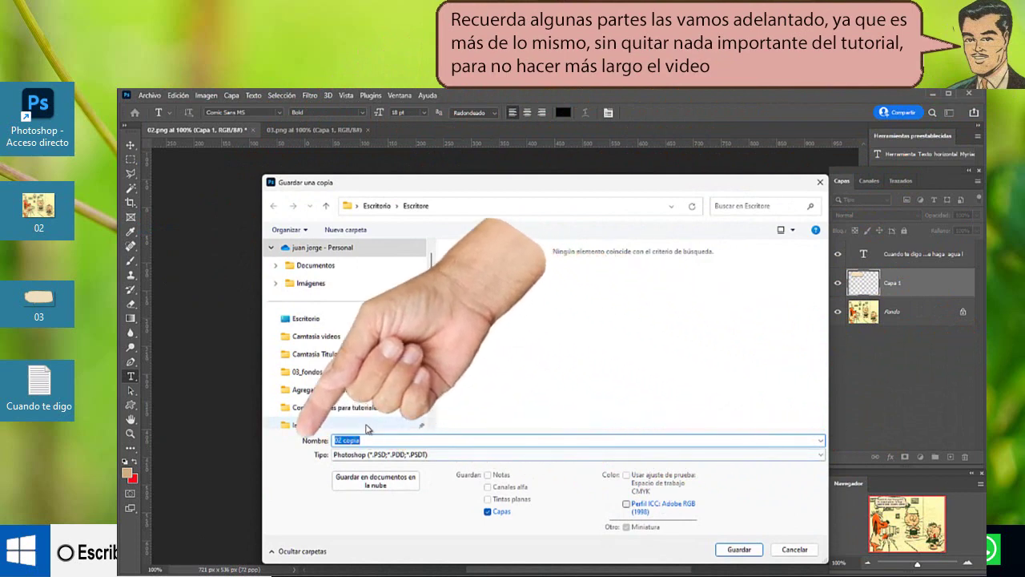
{"action": "type", "text": "Mi primera imagen editada"}
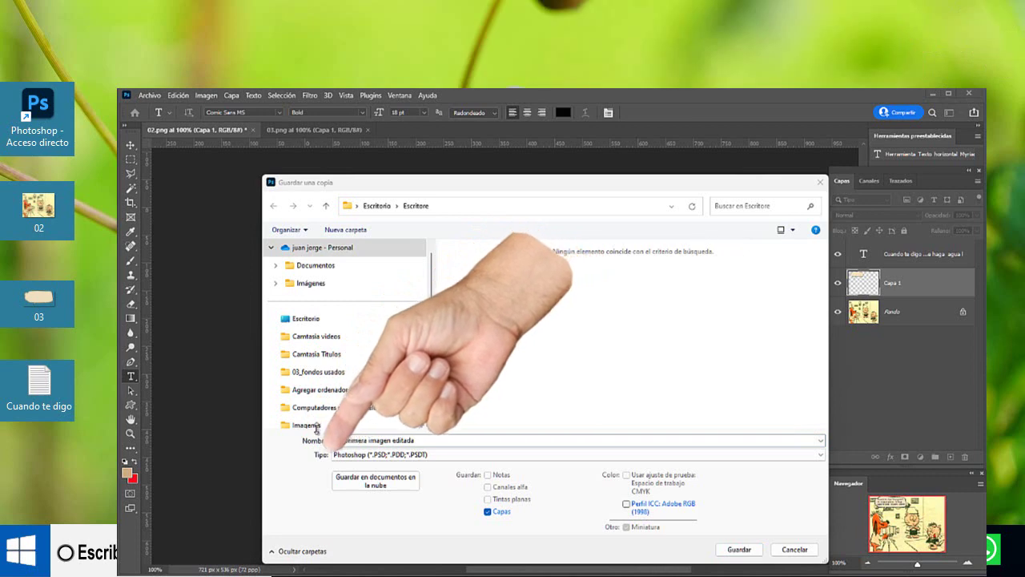
{"action": "left_click", "coordinate": [368, 455]}
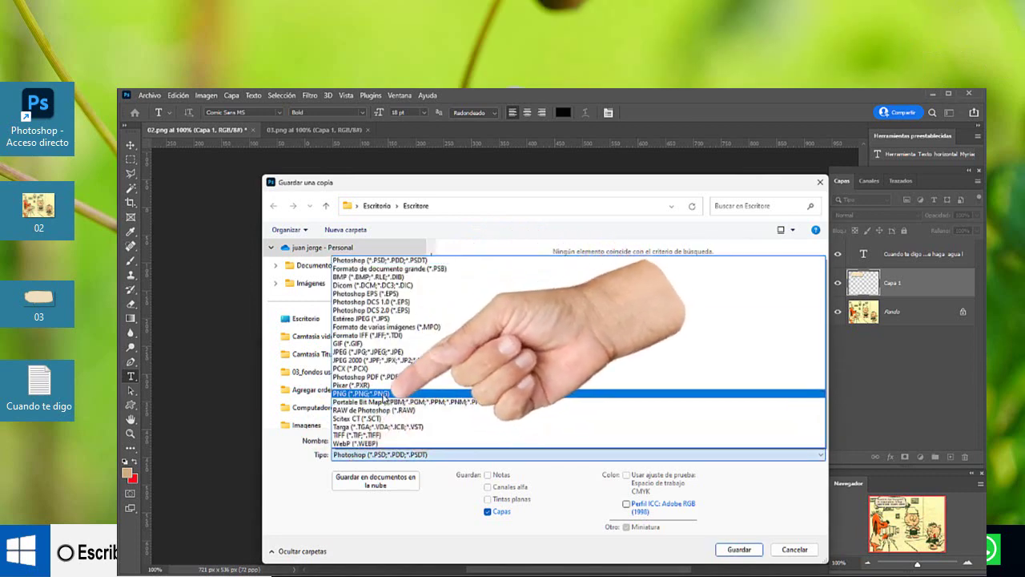
{"action": "left_click", "coordinate": [381, 393]}
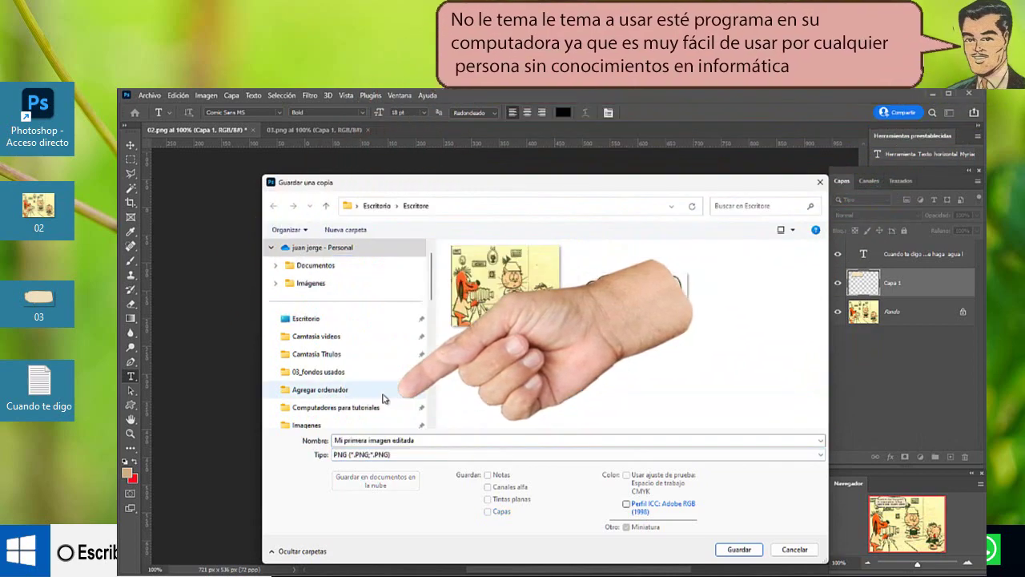
{"action": "left_click", "coordinate": [738, 550]}
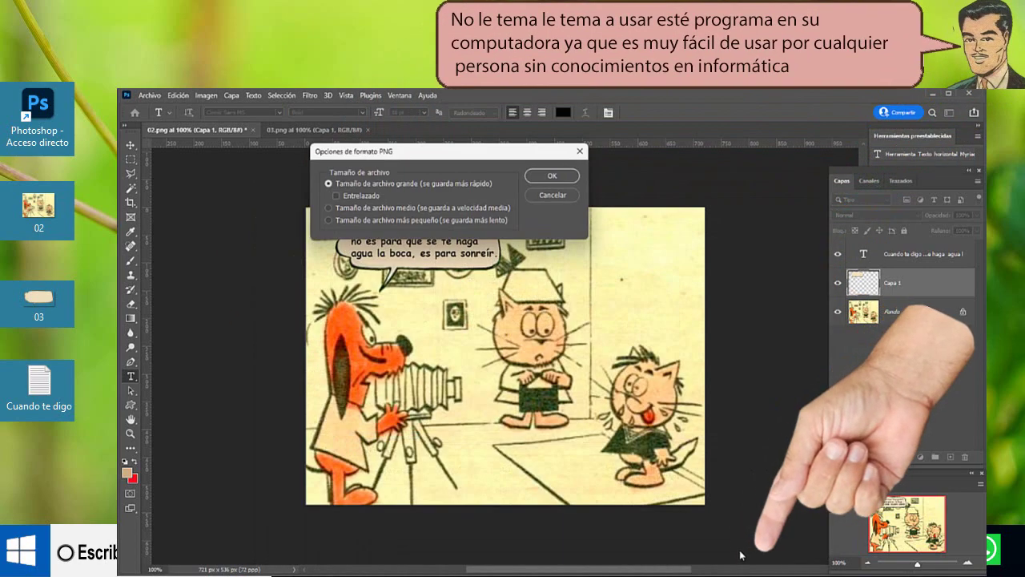
{"action": "left_click", "coordinate": [551, 173]}
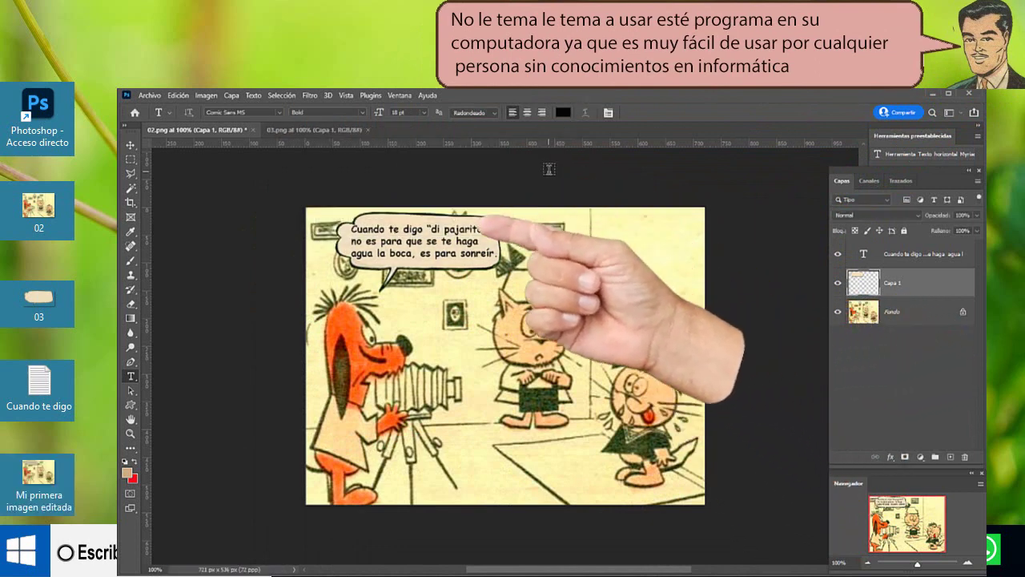